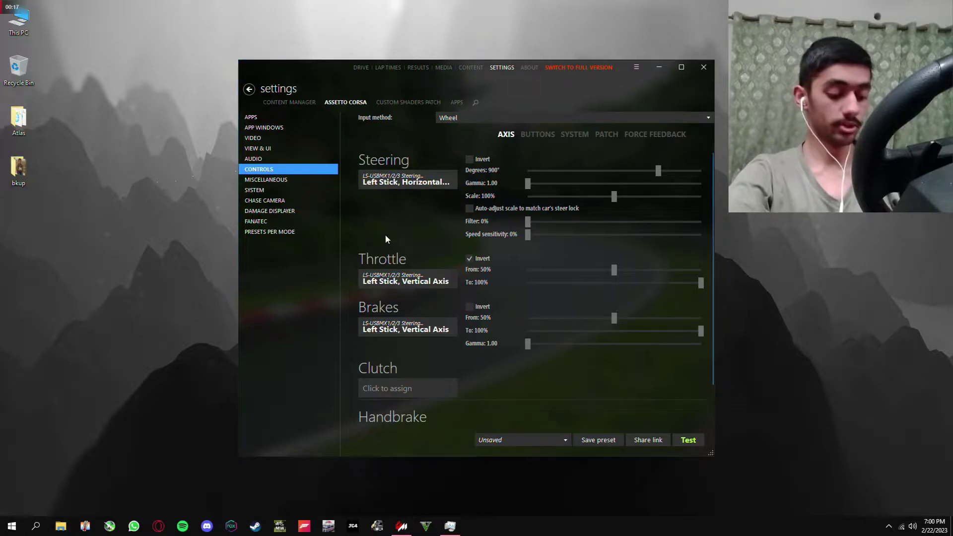
Step: Open 'Set up USB game controllers' from a 'usb' Start search and check the Wired Wheel's Test tab
{"action": "key", "text": "super"}
{"action": "type", "text": "usb"}
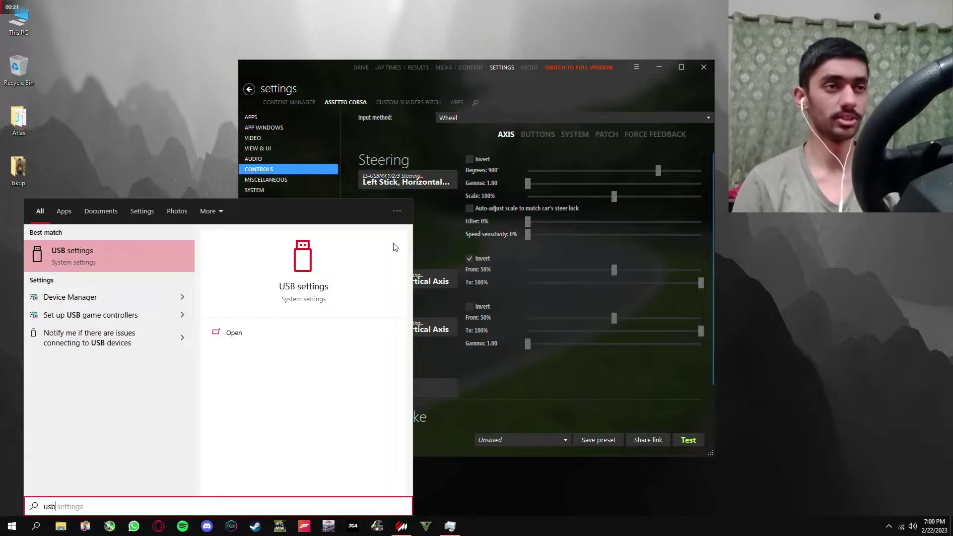
{"action": "left_click", "coordinate": [111, 315]}
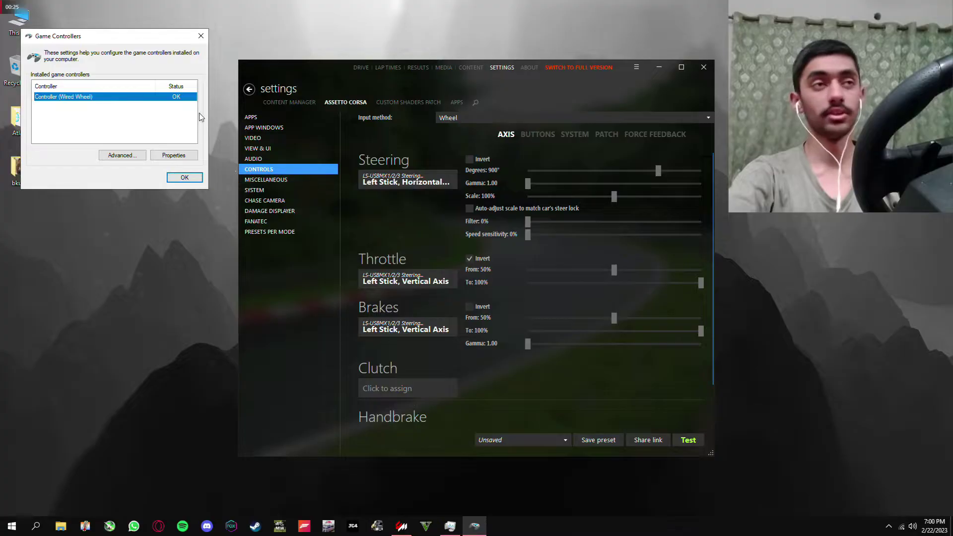
{"action": "left_click_drag", "start_coordinate": [143, 36], "coordinate": [378, 139]}
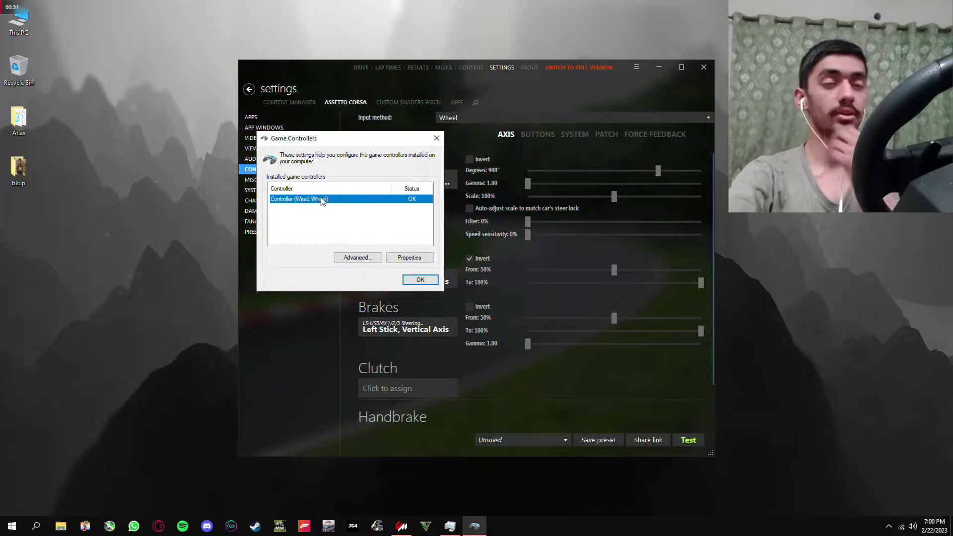
{"action": "double_click", "coordinate": [333, 201]}
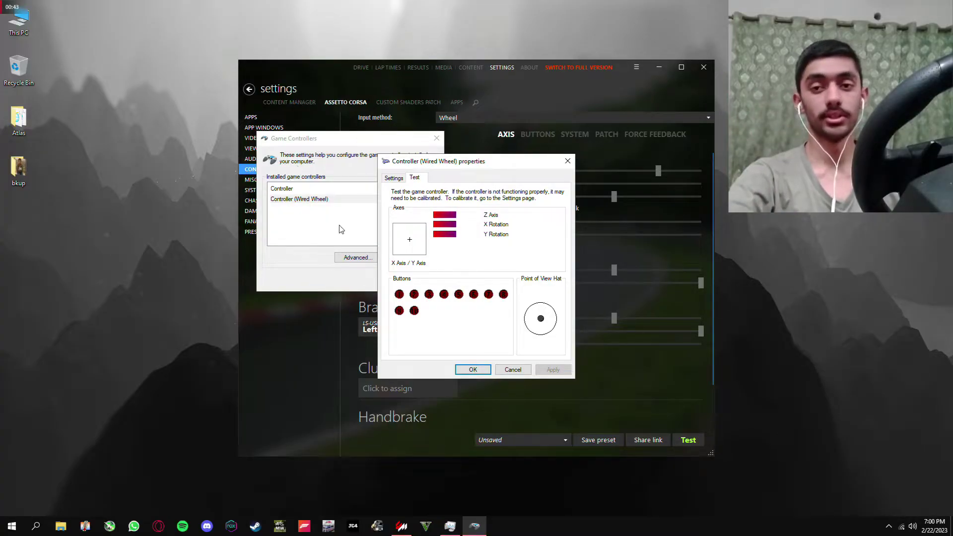
{"action": "left_click", "coordinate": [474, 369]}
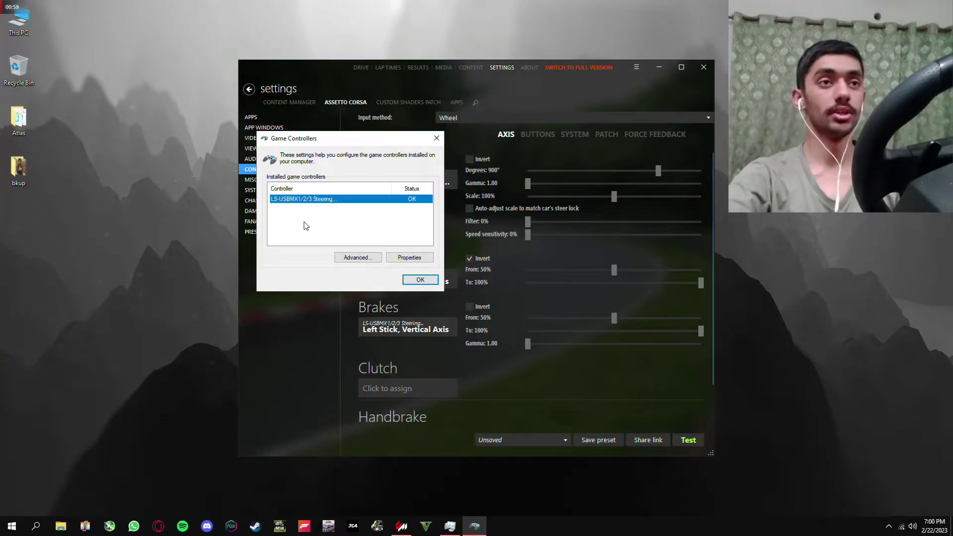
Step: Select the LS-USBMX wheel in Game Controllers, then close the window with OK
{"action": "left_click", "coordinate": [345, 202]}
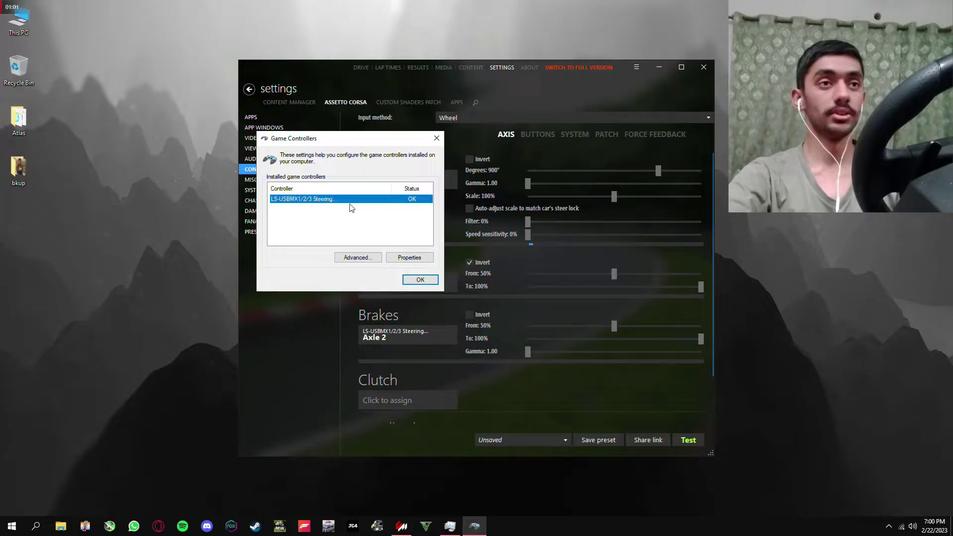
{"action": "left_click", "coordinate": [417, 279]}
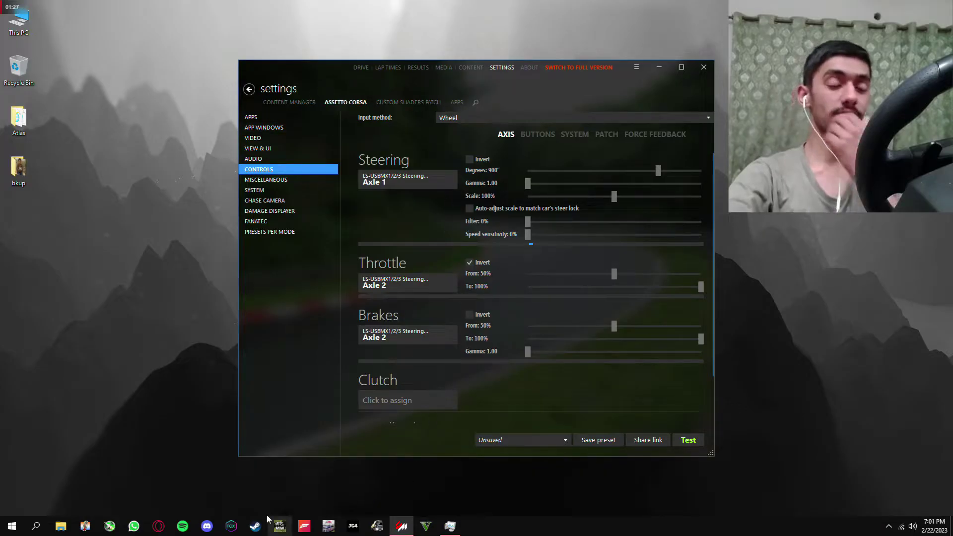
Step: Reopen USB game controllers and confirm LS-USBMX as the preferred device under Advanced
{"action": "key", "text": "super"}
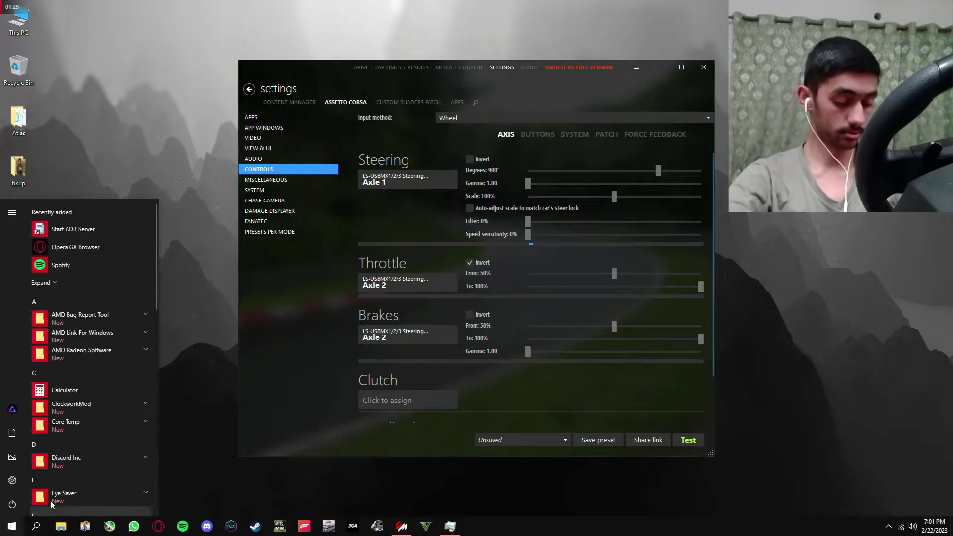
{"action": "type", "text": "usb"}
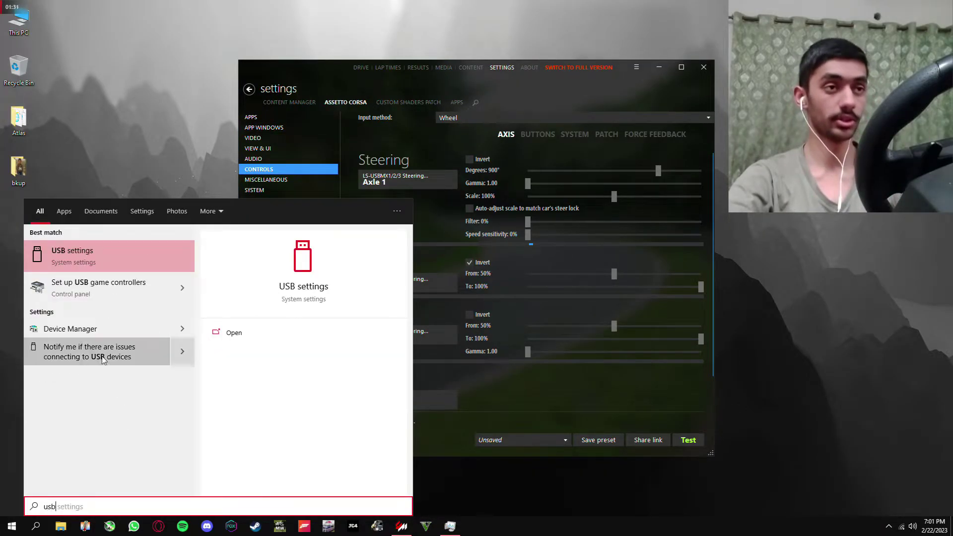
{"action": "left_click", "coordinate": [115, 275]}
{"action": "left_click", "coordinate": [122, 155]}
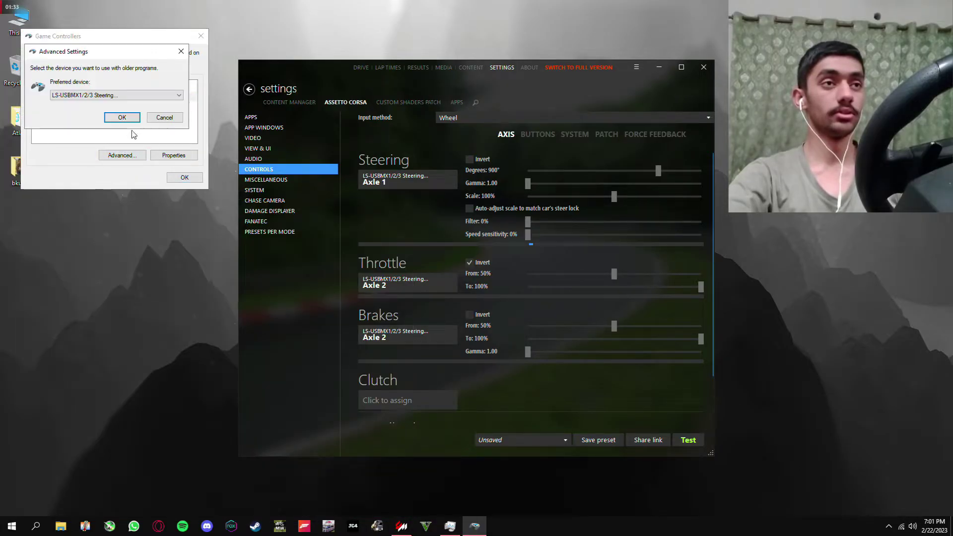
{"action": "left_click", "coordinate": [123, 117]}
Step: Open the wheel's test properties, then launch Steam and cancel its update
{"action": "left_click", "coordinate": [160, 155]}
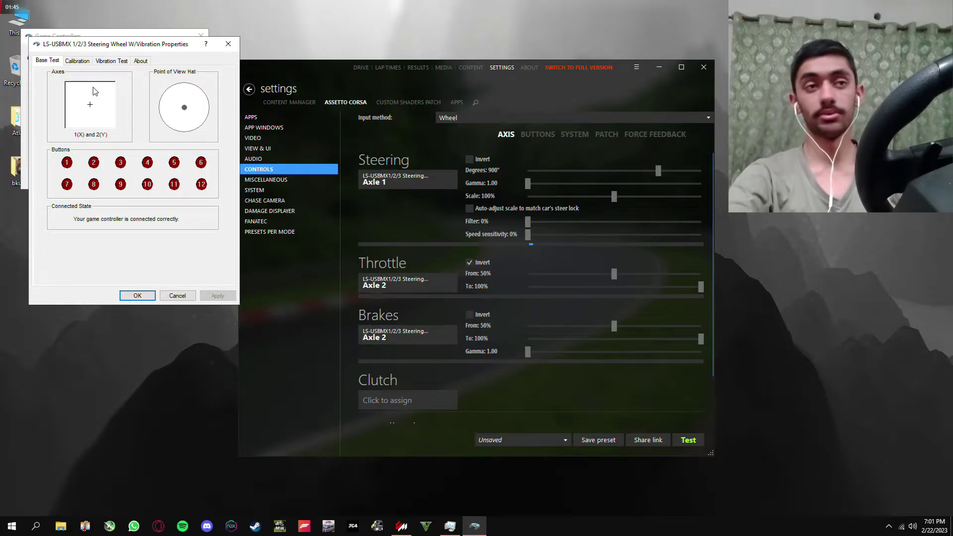
{"action": "left_click", "coordinate": [254, 526]}
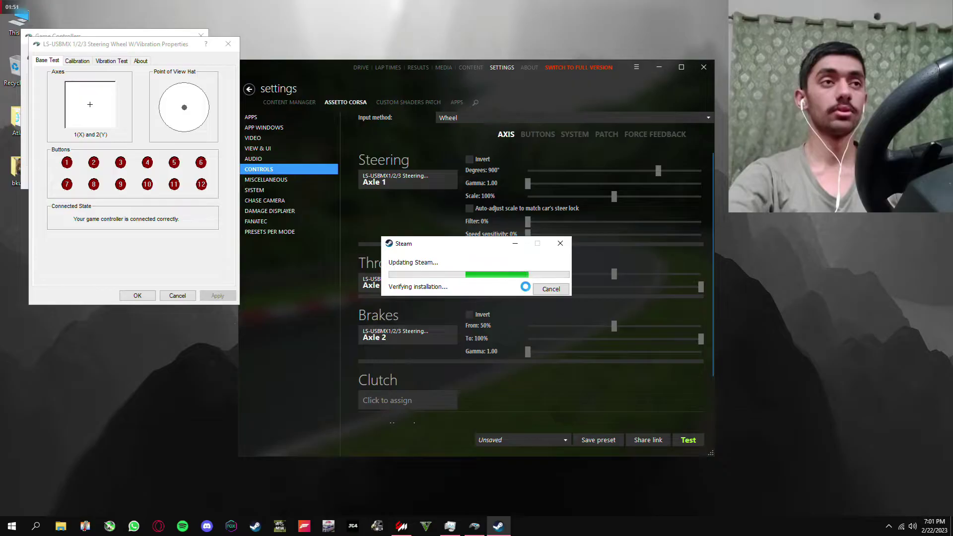
{"action": "left_click", "coordinate": [552, 289]}
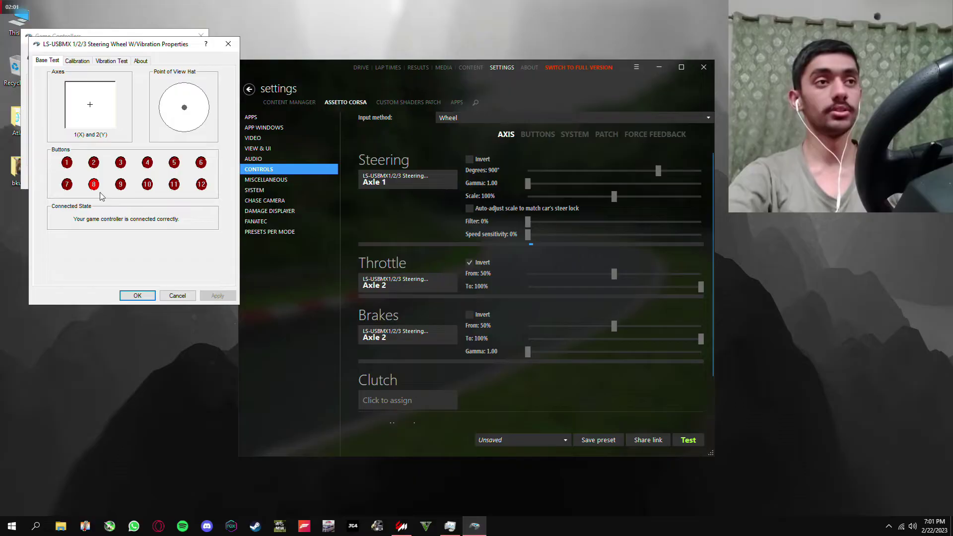
Step: Close the wheel properties and the Game Controllers window with OK
{"action": "left_click_drag", "start_coordinate": [177, 49], "coordinate": [190, 60]}
{"action": "left_click_drag", "start_coordinate": [164, 97], "coordinate": [193, 148]}
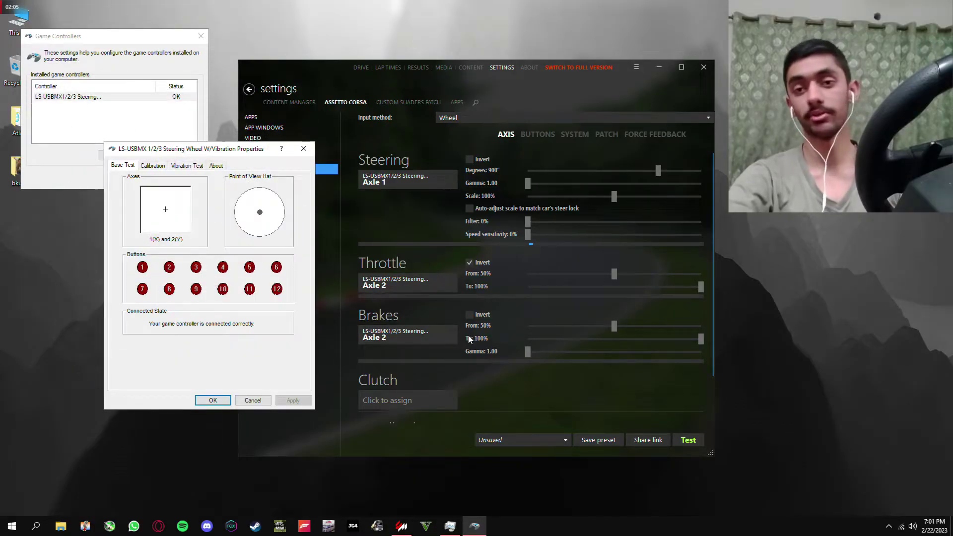
{"action": "left_click", "coordinate": [201, 399]}
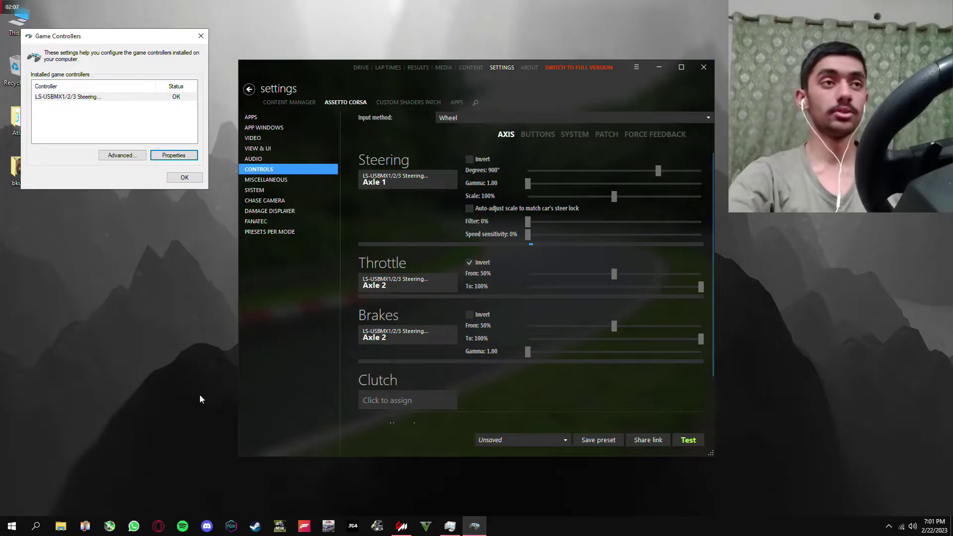
{"action": "left_click", "coordinate": [193, 180]}
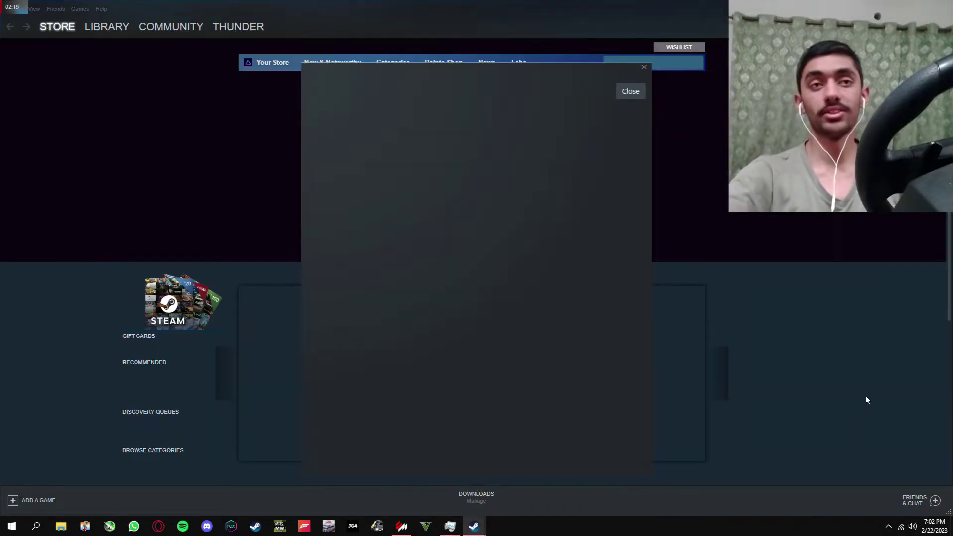
Step: Close the blank Steam popup and the Steam Friends list window
{"action": "left_click", "coordinate": [644, 67]}
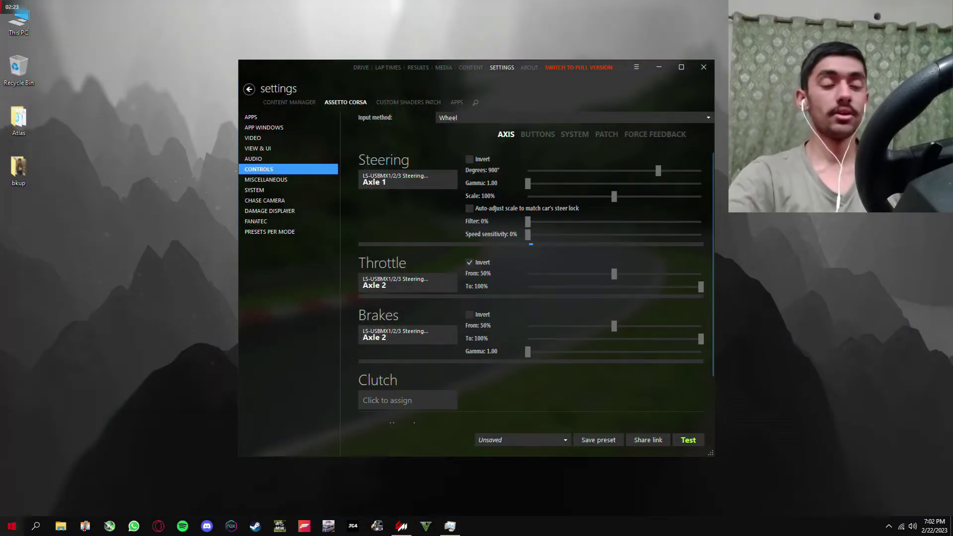
{"action": "left_click", "coordinate": [12, 526]}
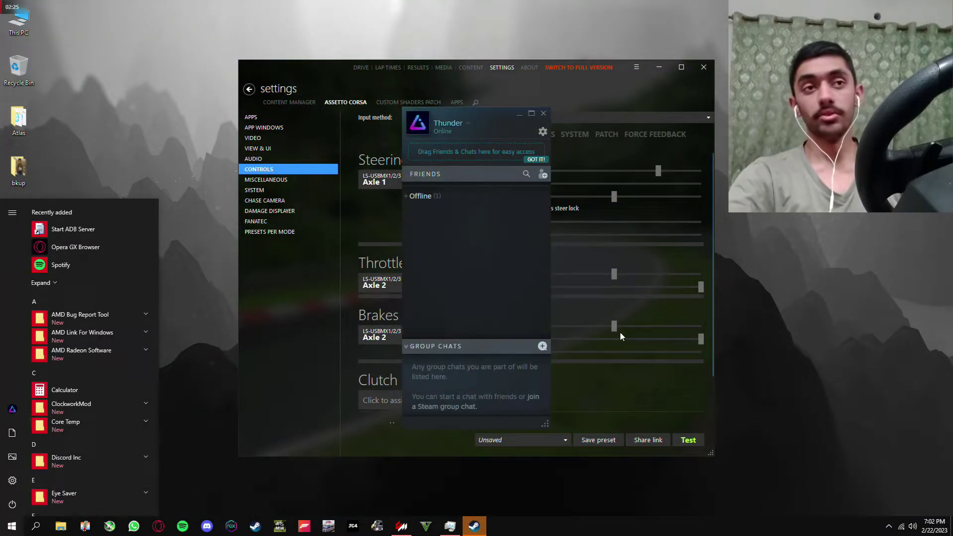
{"action": "left_click", "coordinate": [544, 113]}
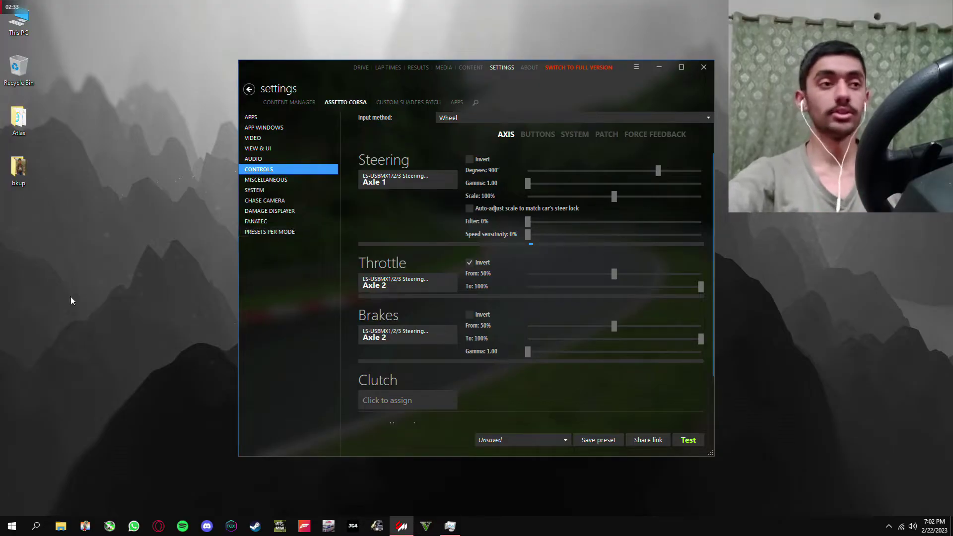
Step: Restart the PC from the Start menu's power options
{"action": "left_click", "coordinate": [12, 524]}
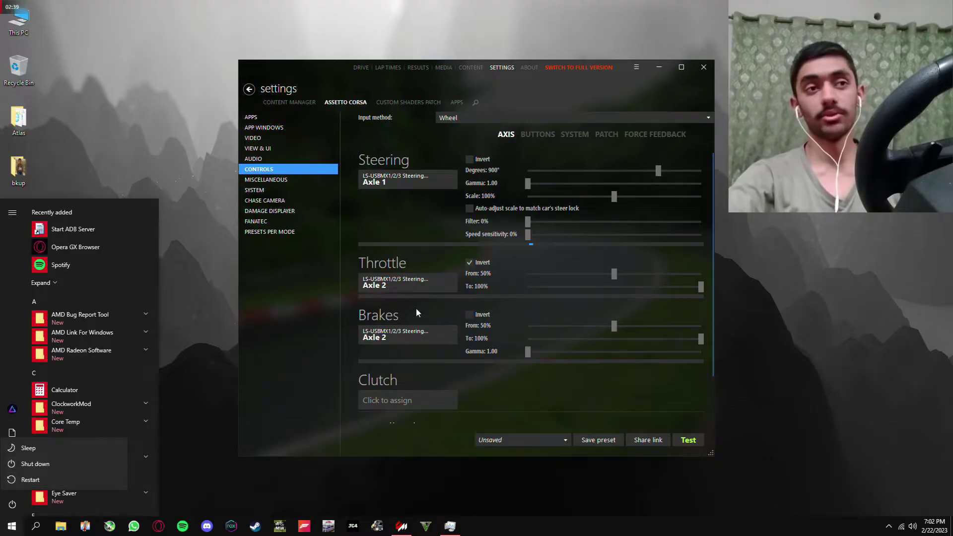
{"action": "left_click", "coordinate": [186, 346]}
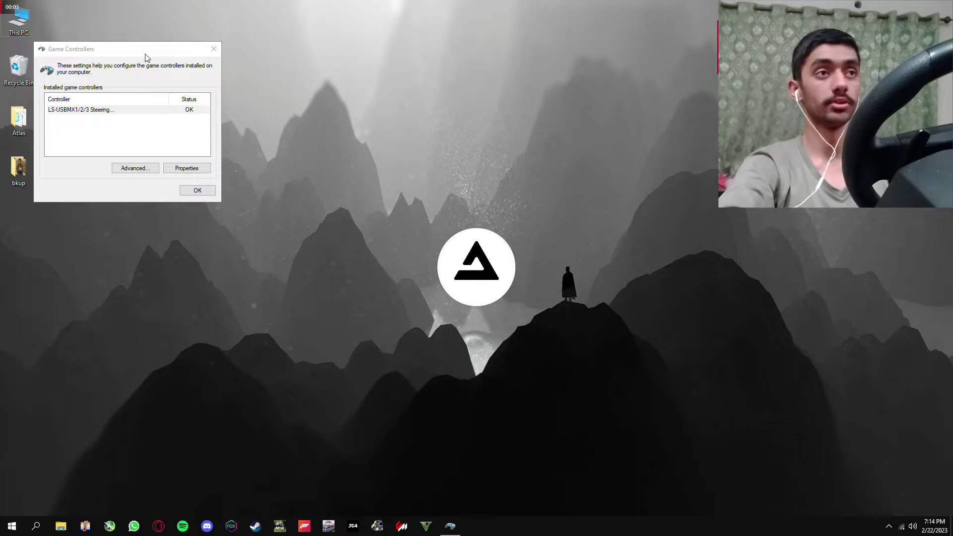
Step: Check the LS-USBMX wheel's test page, then close its properties and Game Controllers with OK
{"action": "left_click_drag", "start_coordinate": [148, 50], "coordinate": [163, 51]}
{"action": "left_click", "coordinate": [198, 170]}
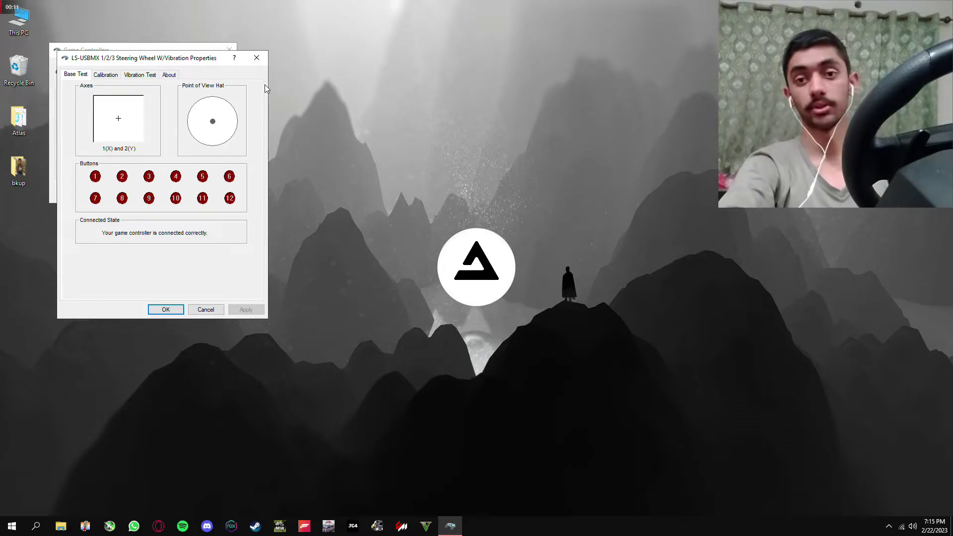
{"action": "left_click", "coordinate": [169, 311]}
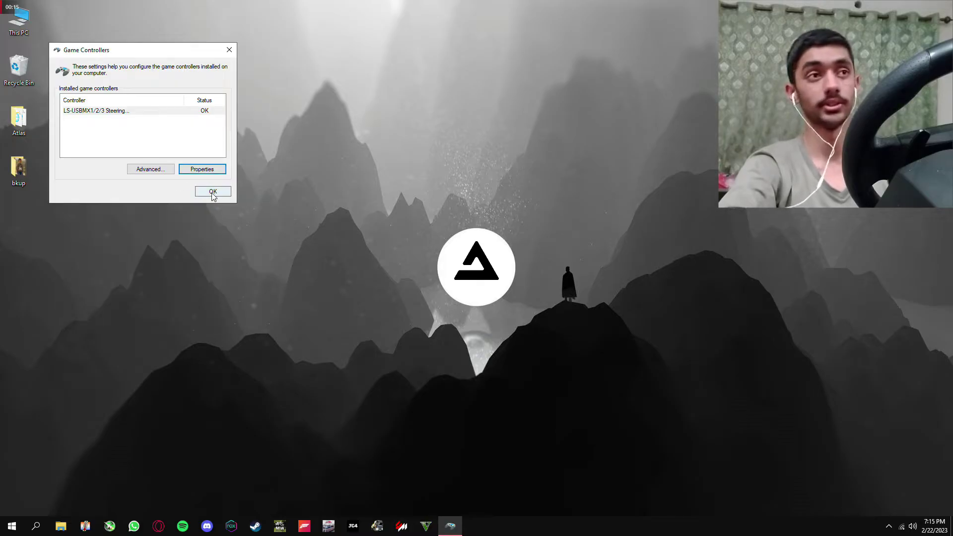
{"action": "left_click", "coordinate": [213, 192]}
Step: Refresh the desktop from its context menu and bring up Task Manager with Ctrl+Shift+Esc
{"action": "right_click", "coordinate": [331, 150]}
{"action": "left_click", "coordinate": [374, 193]}
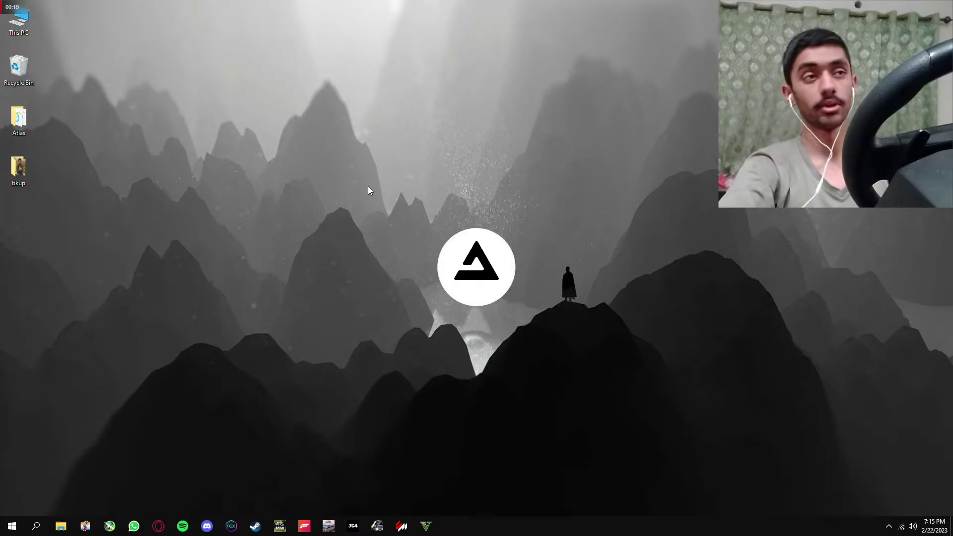
{"action": "key", "text": "ctrl+shift+Escape"}
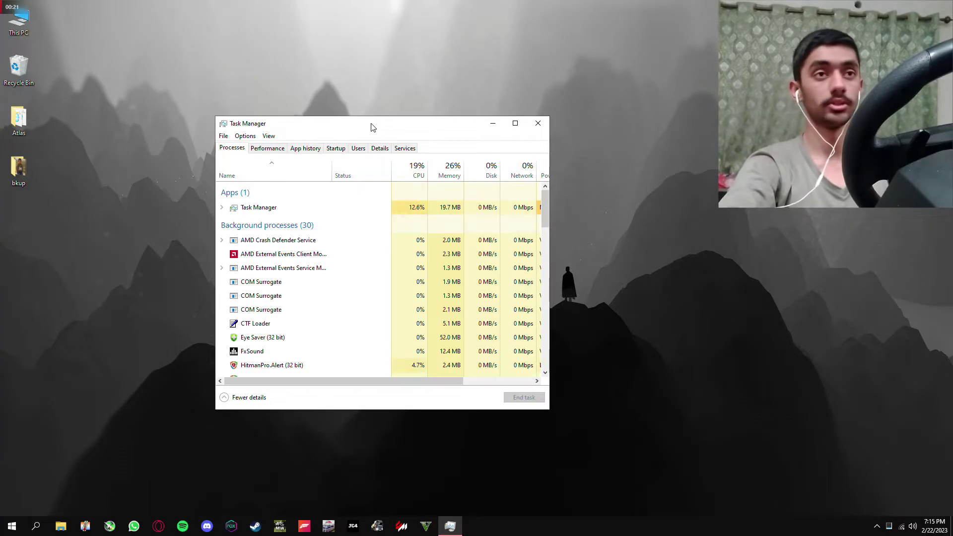
Step: Reposition Task Manager, select AMD Crash Defender Service, and launch Content Manager from the taskbar
{"action": "left_click_drag", "start_coordinate": [373, 126], "coordinate": [396, 74]}
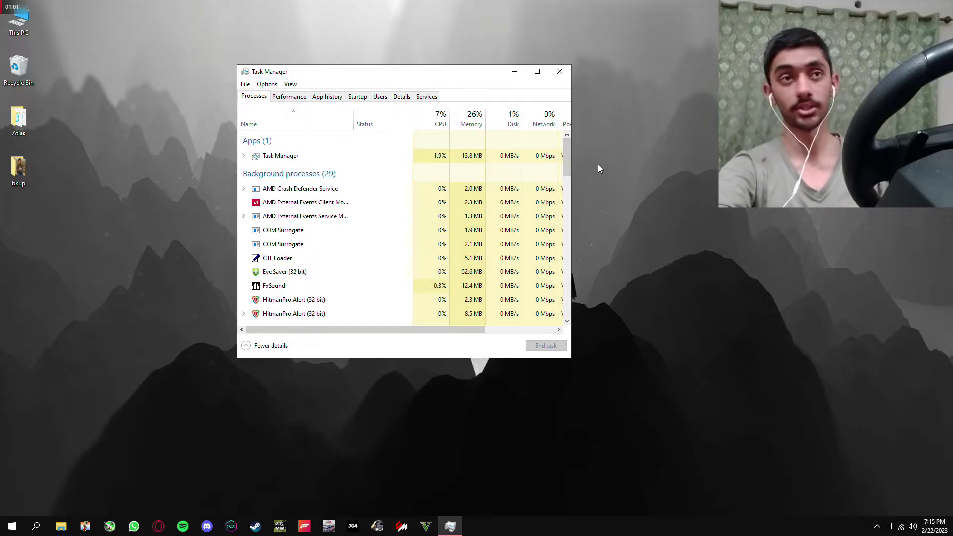
{"action": "left_click_drag", "start_coordinate": [568, 155], "coordinate": [529, 141]}
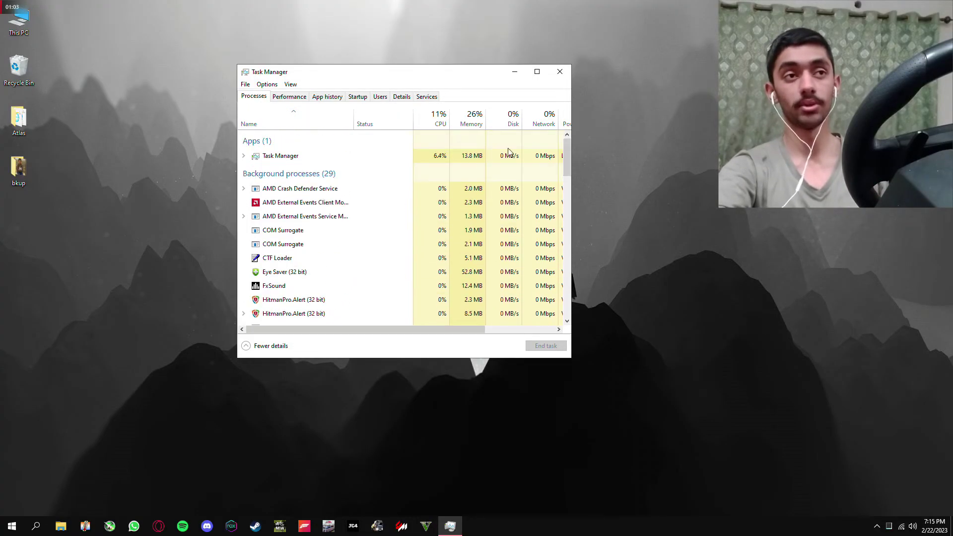
{"action": "left_click", "coordinate": [405, 192]}
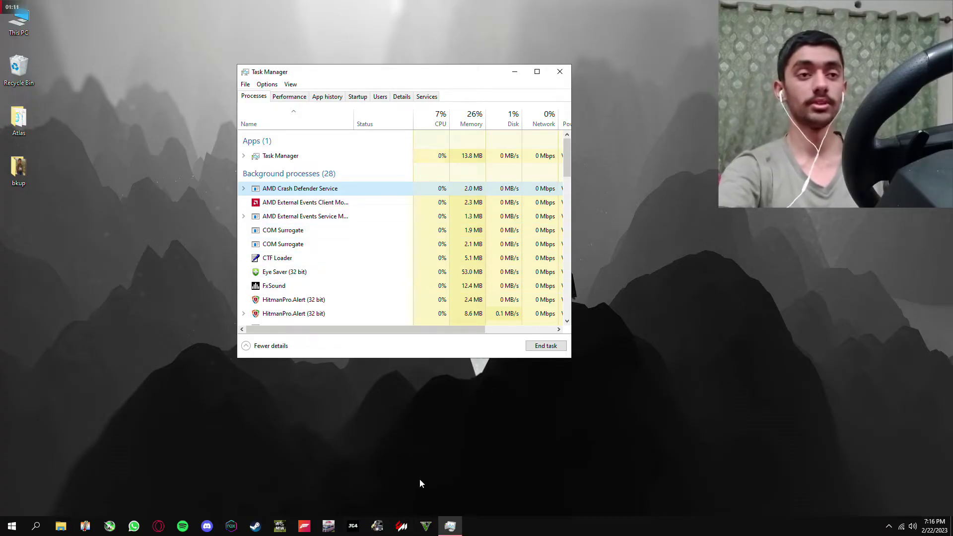
{"action": "left_click", "coordinate": [402, 527]}
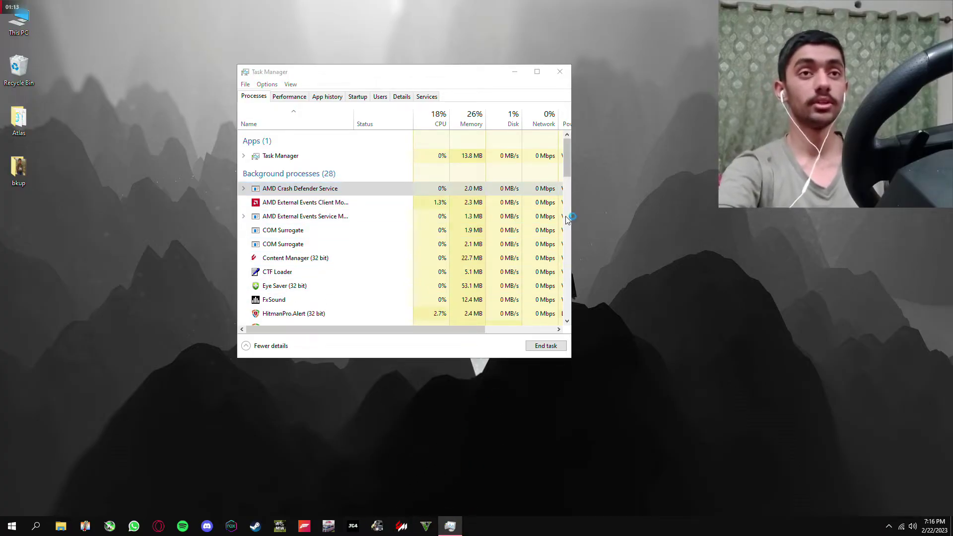
{"action": "left_click", "coordinate": [564, 155]}
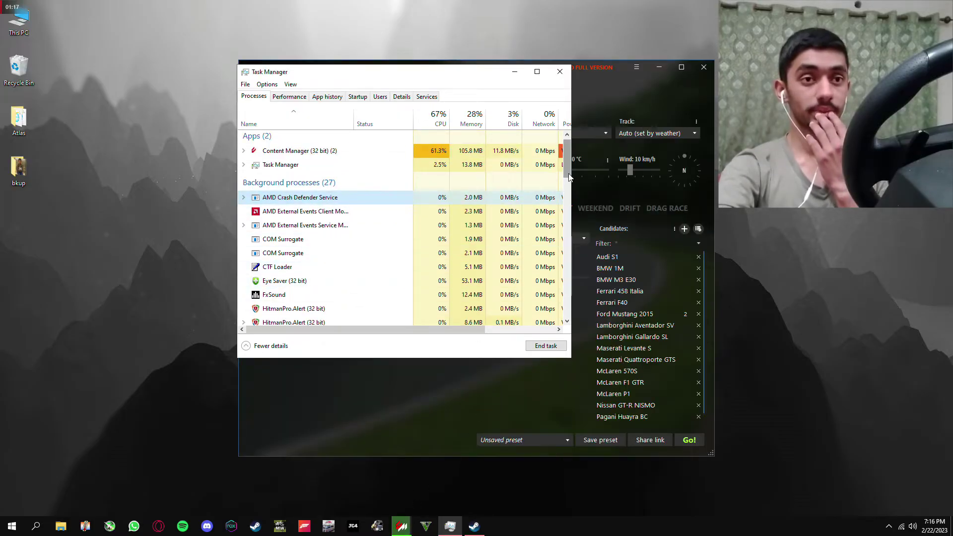
Step: Dismiss the Steam update prompt and open Content Manager's Settings to check the wheel axes
{"action": "left_click", "coordinate": [555, 287]}
{"action": "left_click", "coordinate": [512, 295]}
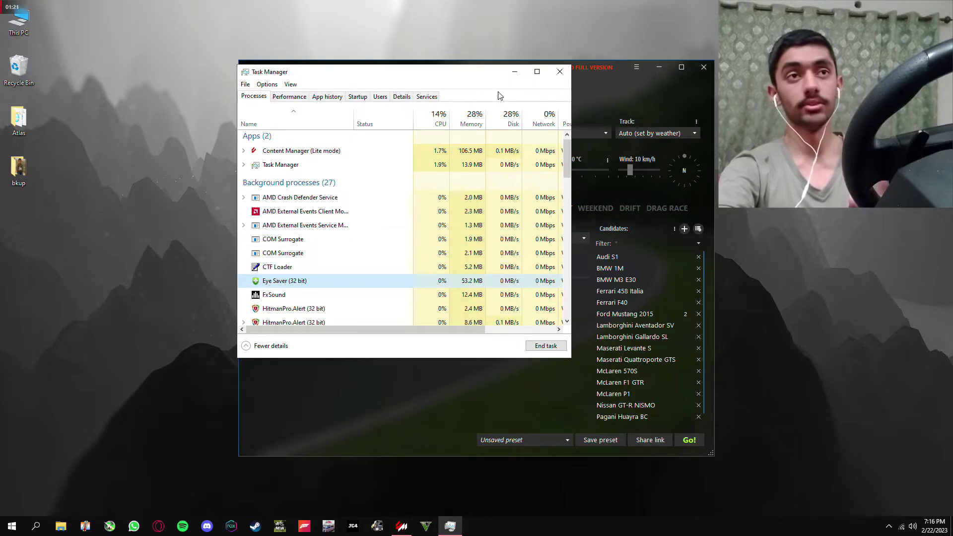
{"action": "left_click_drag", "start_coordinate": [492, 85], "coordinate": [457, 225]}
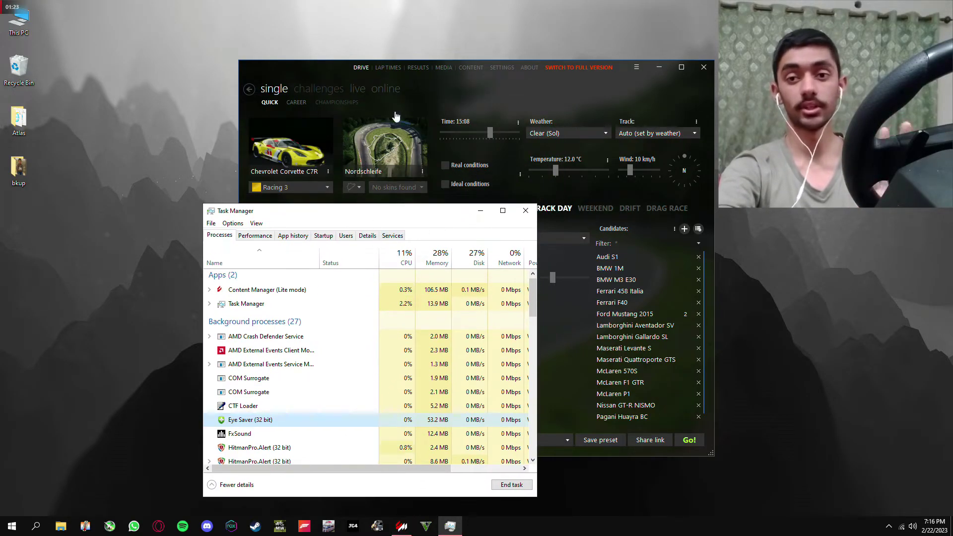
{"action": "left_click", "coordinate": [499, 70]}
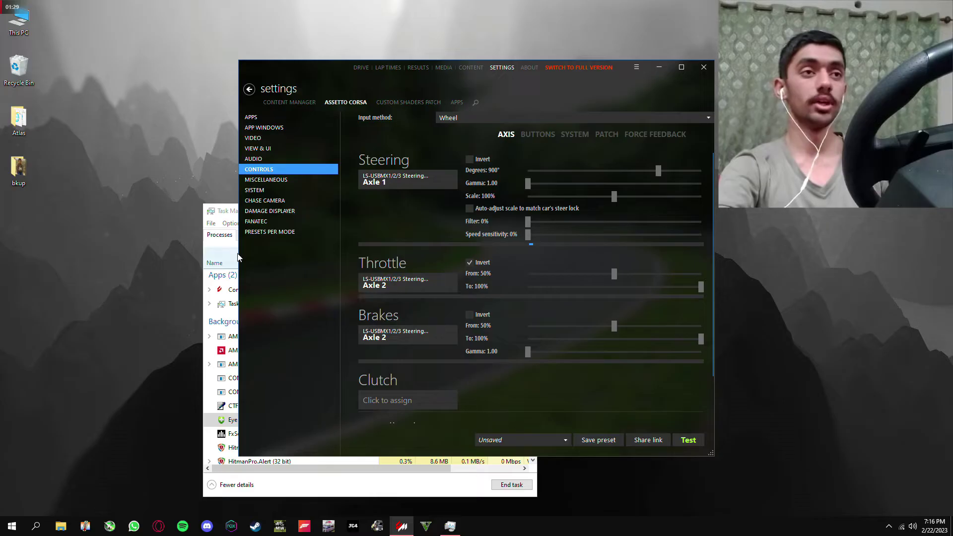
Step: Return to the Track Day setup: Chevrolet Corvette C7R at Nordschleife with 15 opponents
{"action": "left_click", "coordinate": [229, 214]}
{"action": "left_click", "coordinate": [362, 68]}
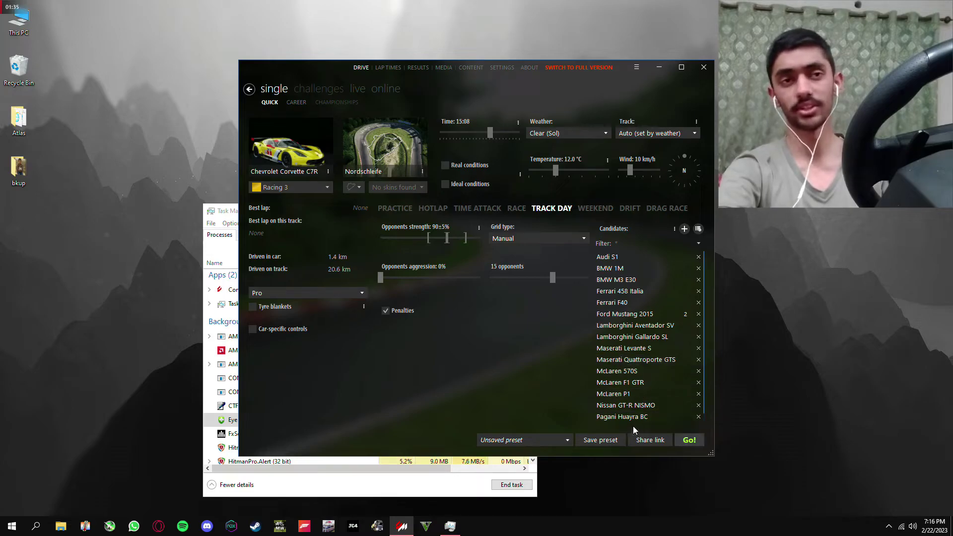
{"action": "left_click", "coordinate": [232, 215]}
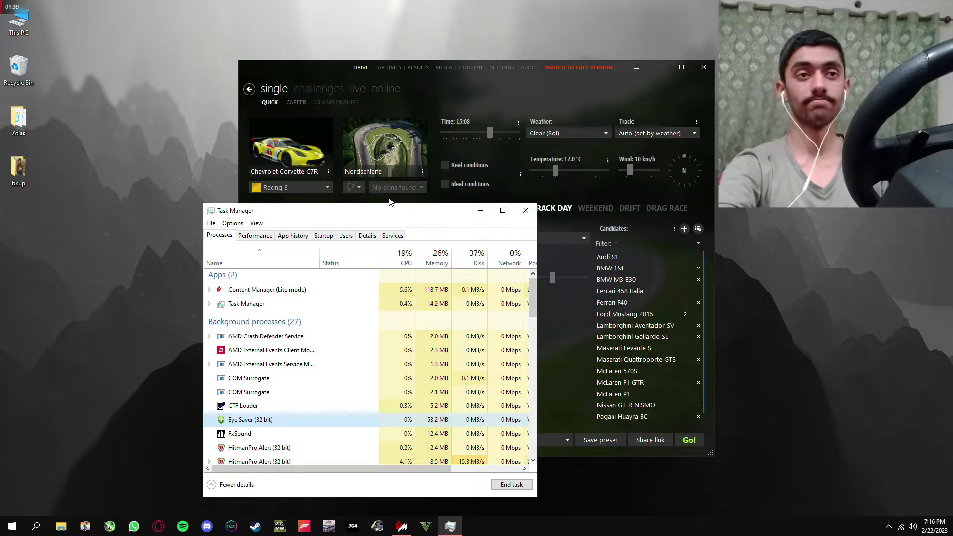
{"action": "mouse_move", "coordinate": [530, 314]}
{"action": "left_mouse_down"}
{"action": "mouse_move", "coordinate": [526, 388]}
{"action": "mouse_move", "coordinate": [537, 324]}
{"action": "mouse_move", "coordinate": [515, 320]}
{"action": "left_mouse_up"}
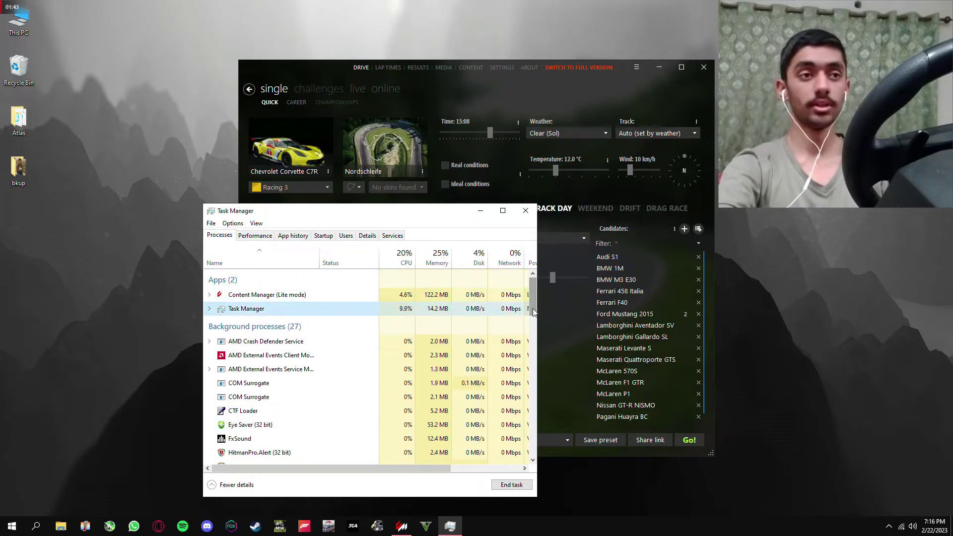
{"action": "scroll", "coordinate": [502, 342], "scroll_direction": "down", "scroll_amount": 3}
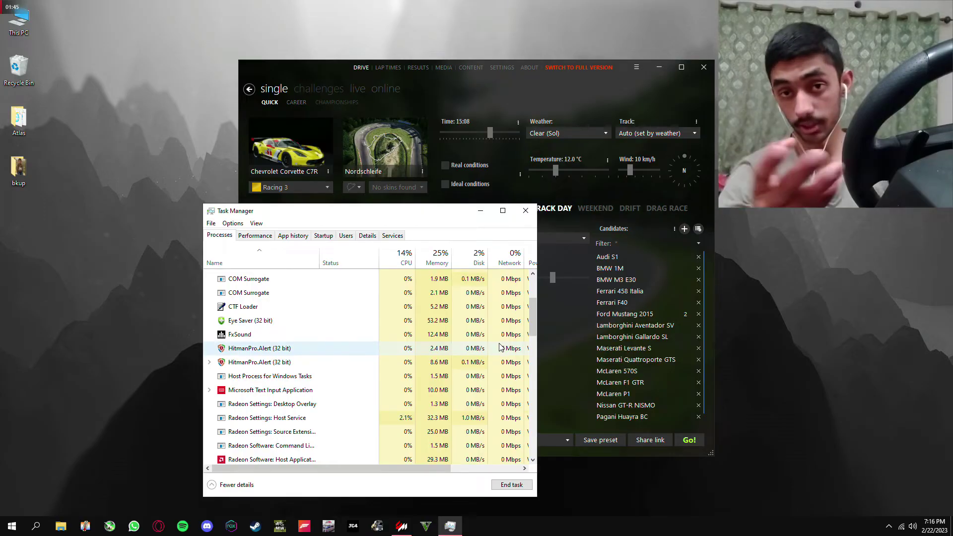